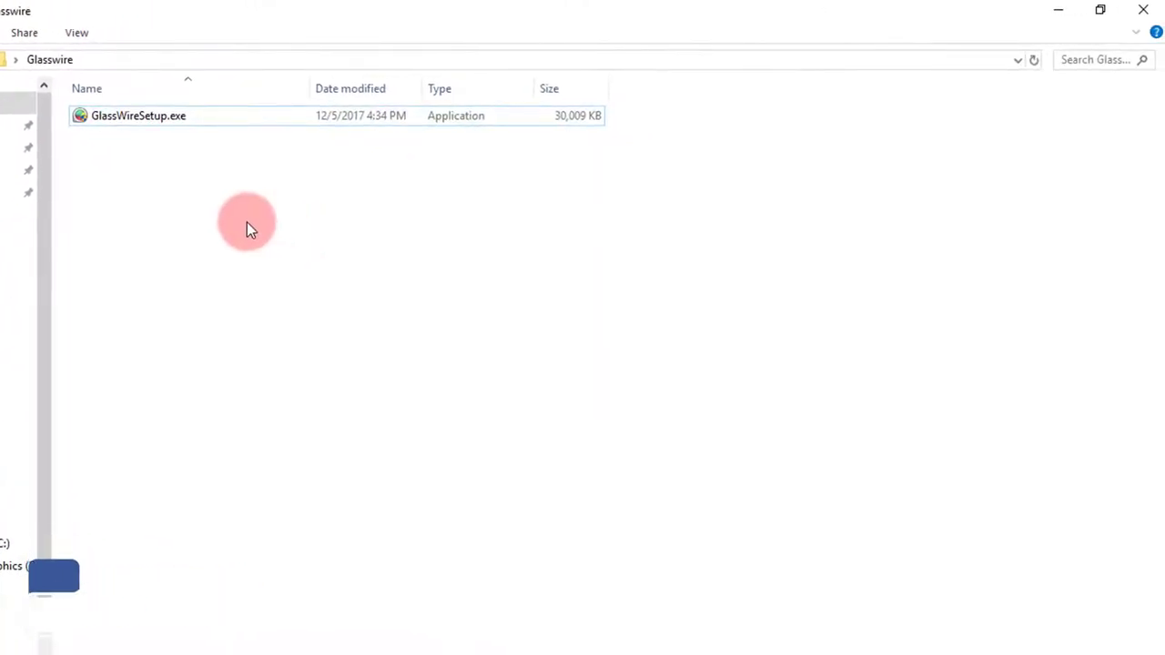
# - Install GlassWire from GlassWireSetup.exe with the default GlassWire Start Menu folder and run it when setup completes
pyautogui.doubleClick(138, 122)
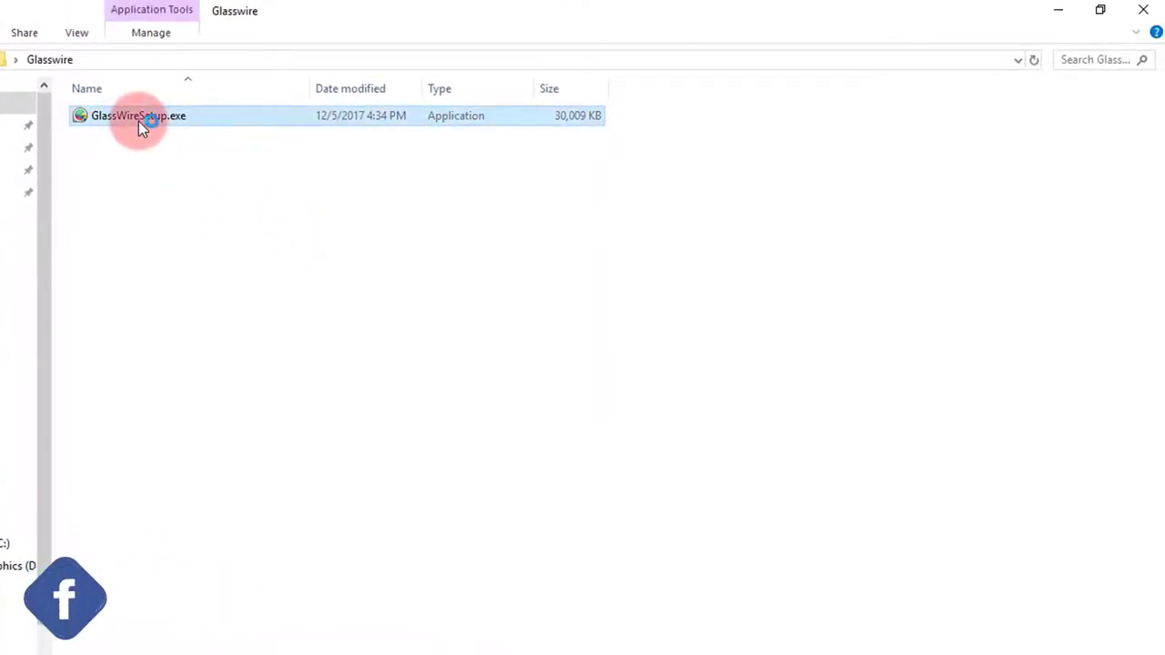
pyautogui.click(631, 501)
pyautogui.click(483, 468)
pyautogui.click(631, 501)
pyautogui.click(631, 501)
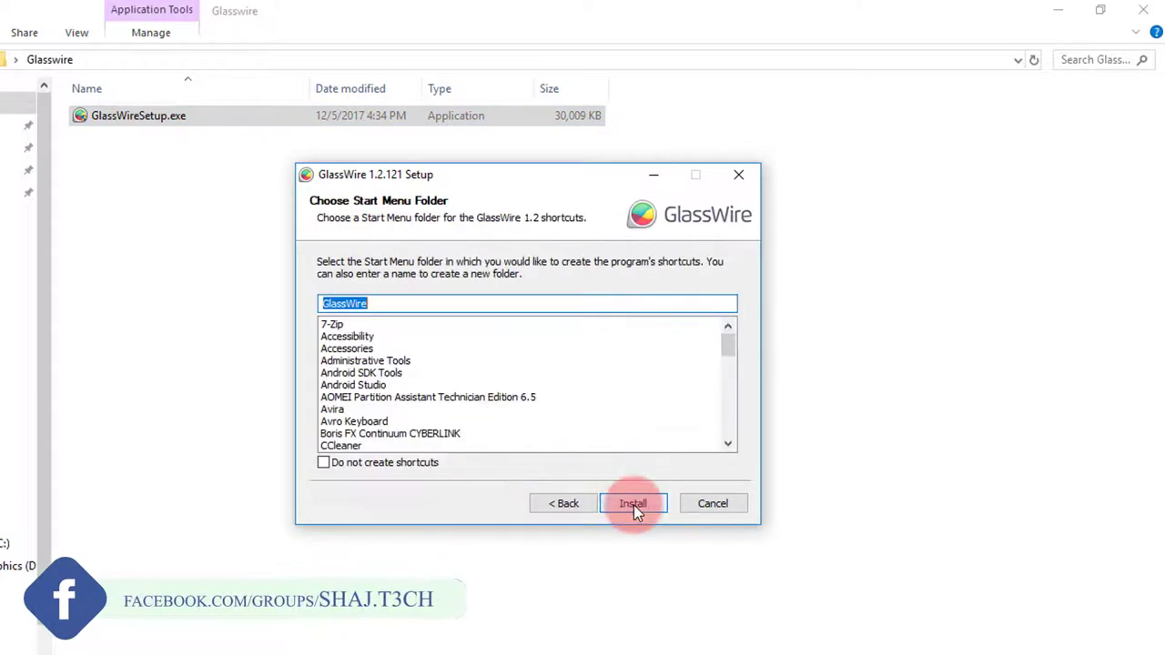
pyautogui.click(634, 505)
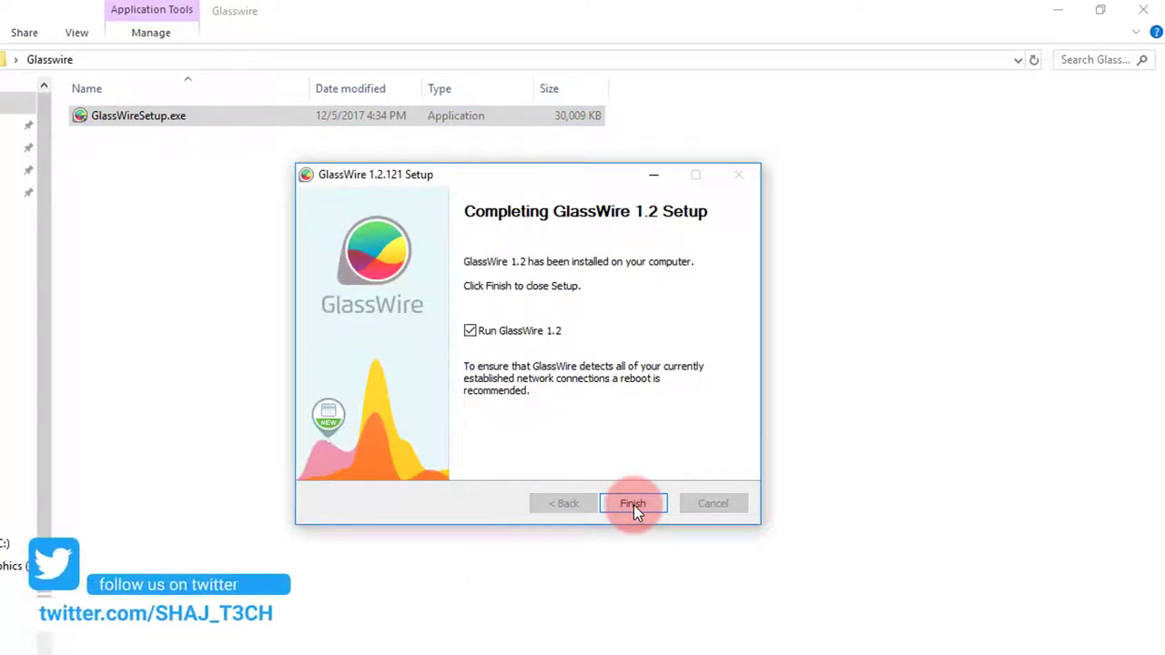
pyautogui.click(633, 505)
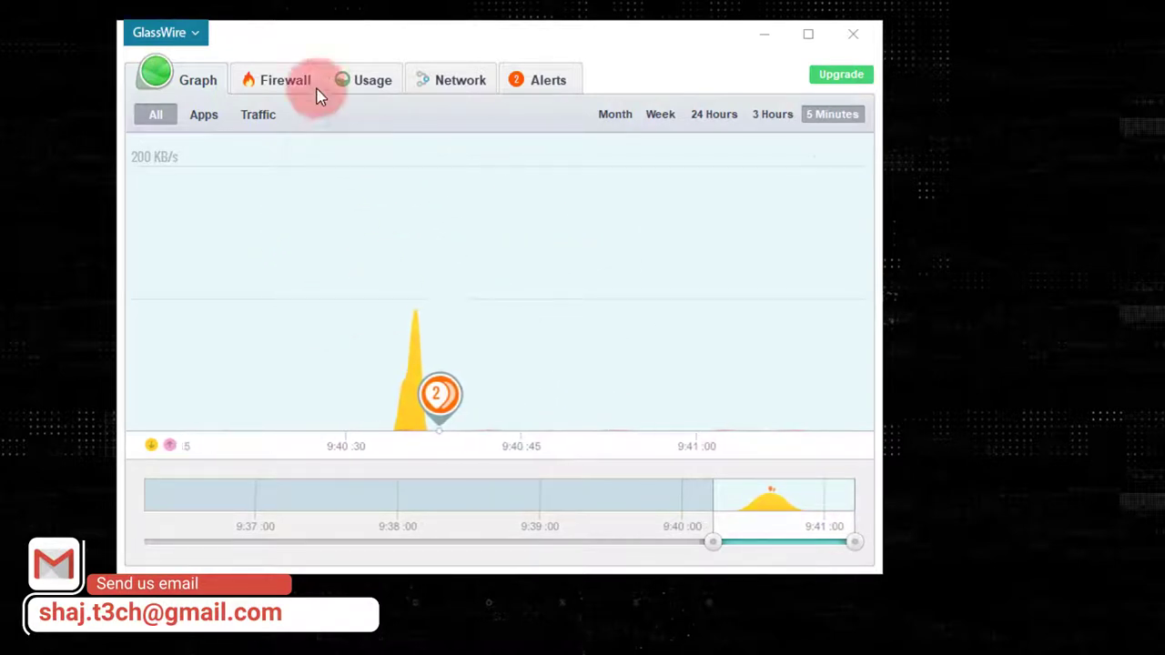
# - Show the firewall's app list and briefly open Google Chrome to generate network activity
pyautogui.click(285, 84)
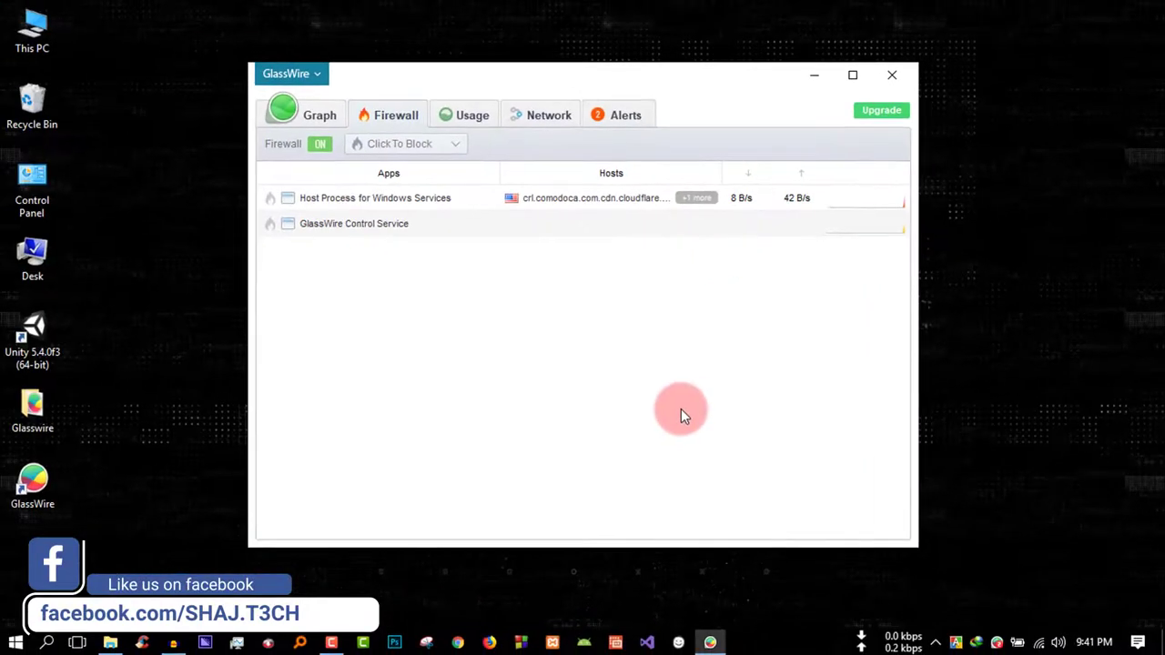
pyautogui.click(460, 644)
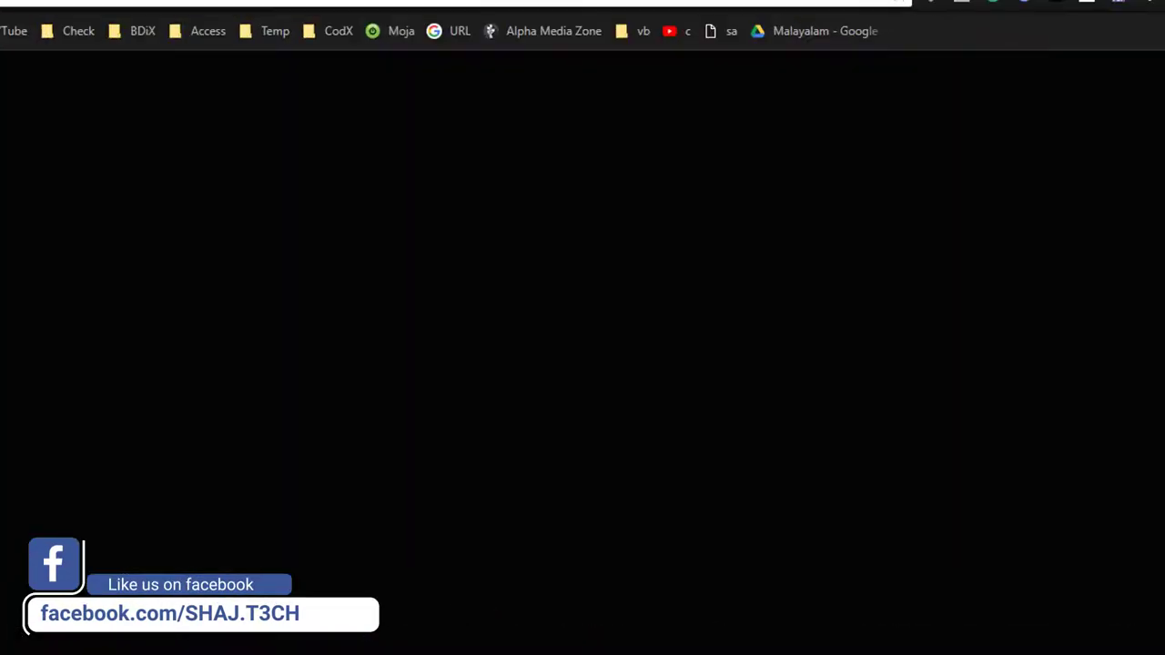
pyautogui.click(1023, 48)
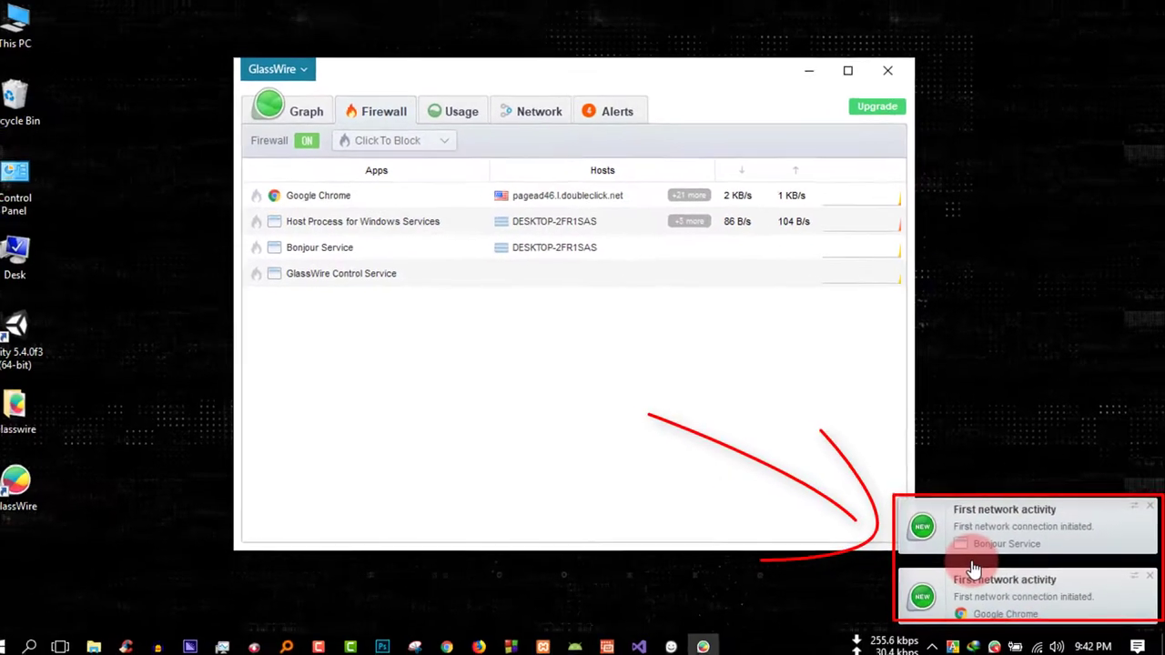
# - Launch GOM Player Plus, keeping its window clear of the firewall list, and block its network access
pyautogui.click(48, 643)
pyautogui.write('gom')
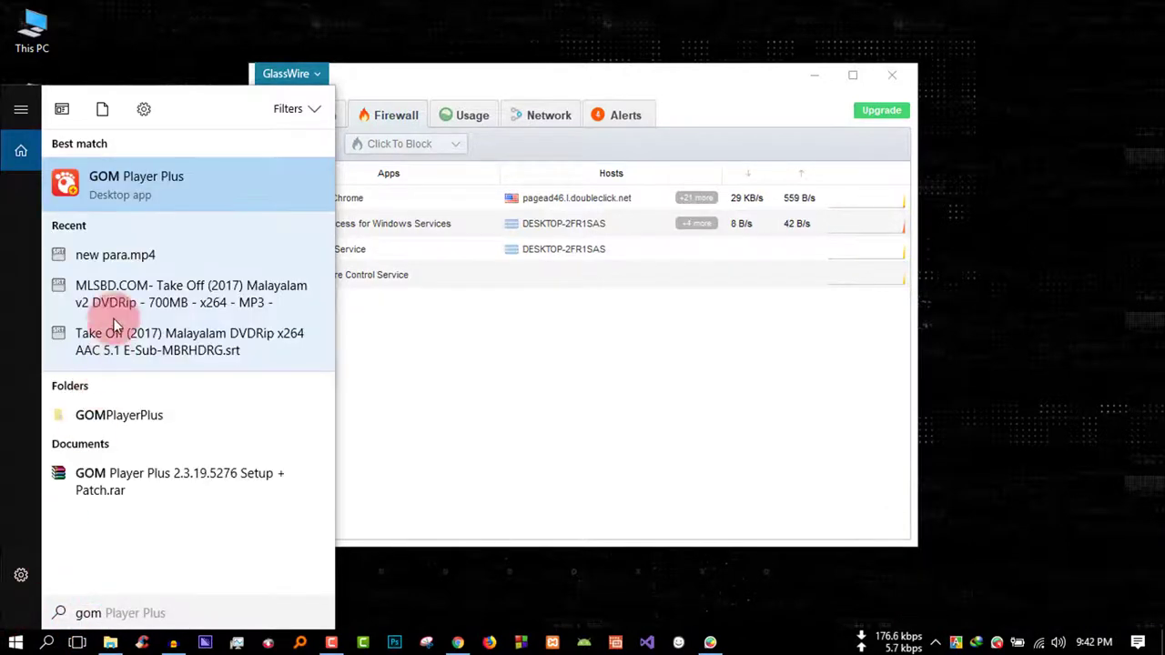
pyautogui.click(157, 177)
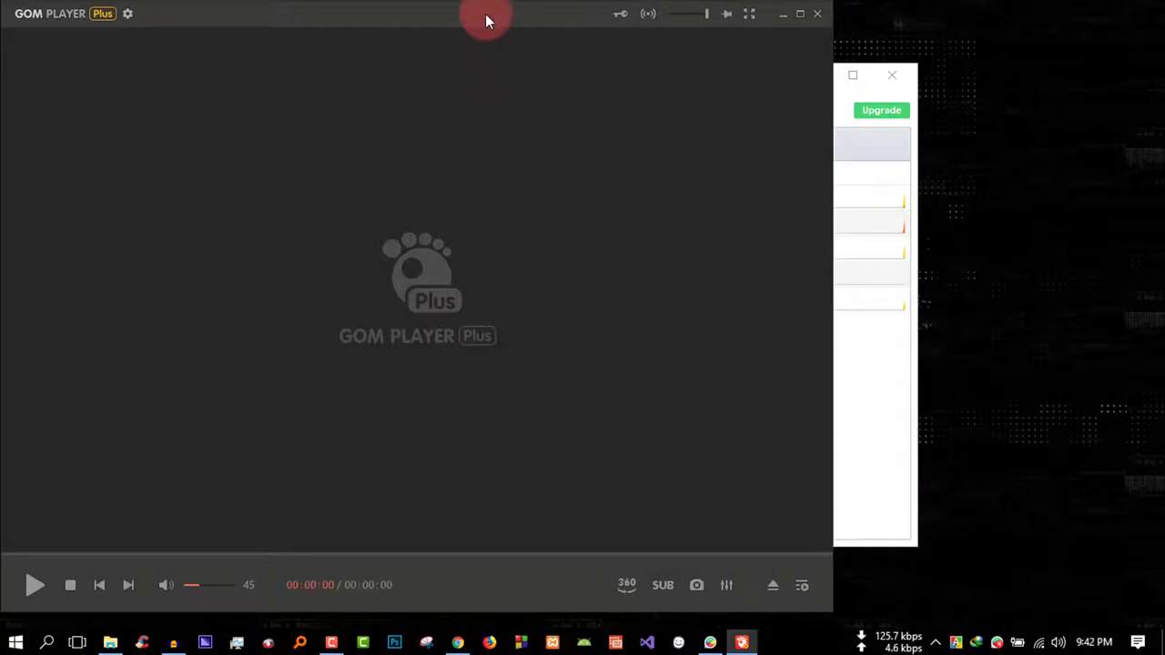
pyautogui.moveTo(485, 14); pyautogui.dragTo(695, 366)
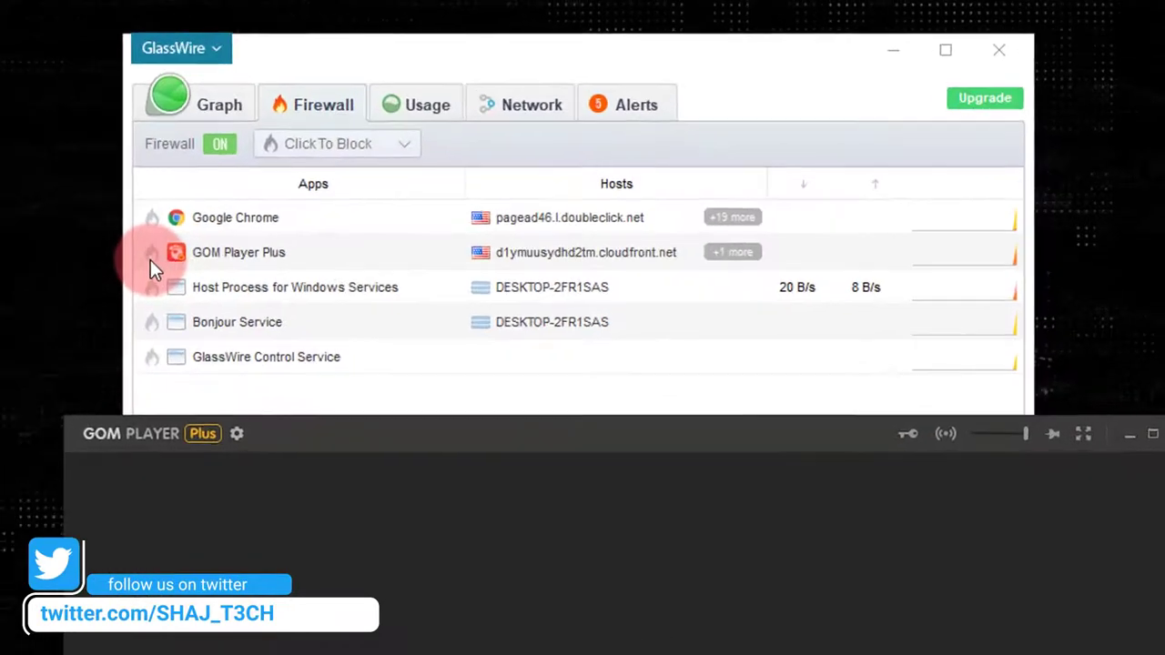
pyautogui.click(151, 256)
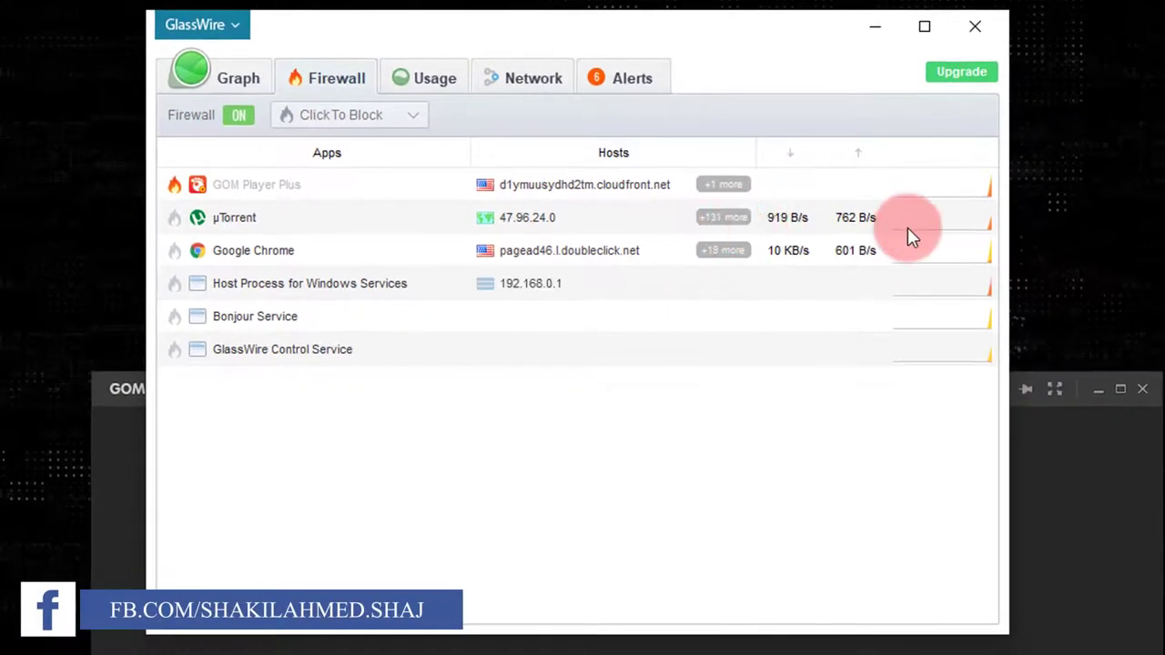
# - Review the traffic graph, the network activity alerts and the data usage by app, host and traffic type
pyautogui.click(239, 79)
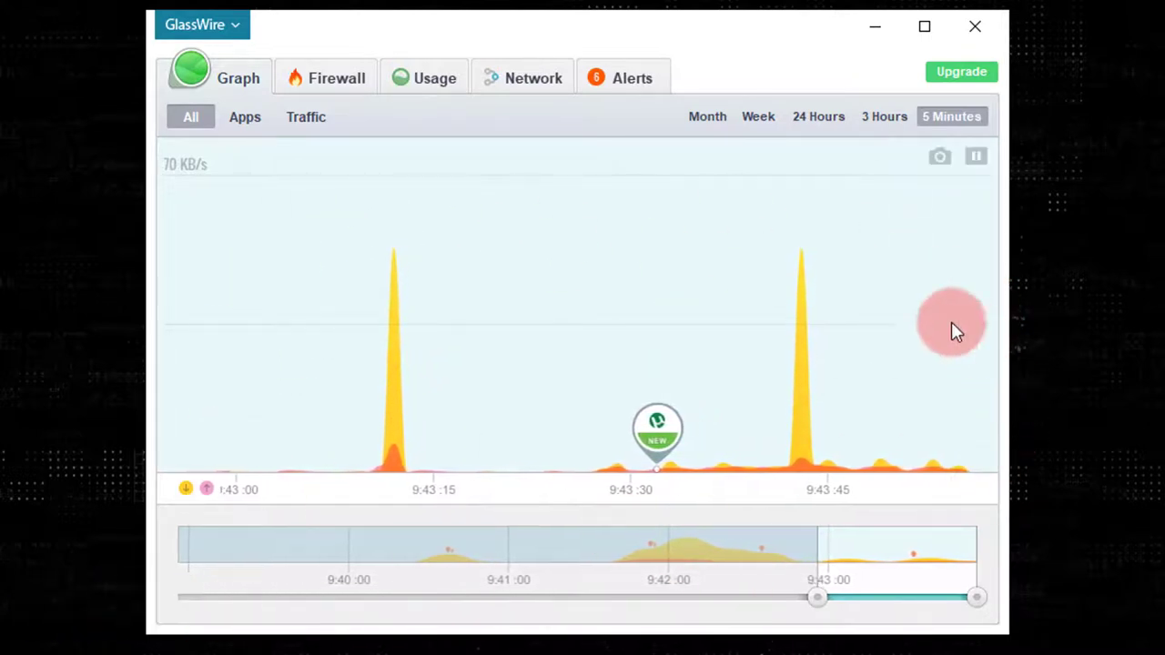
pyautogui.click(626, 79)
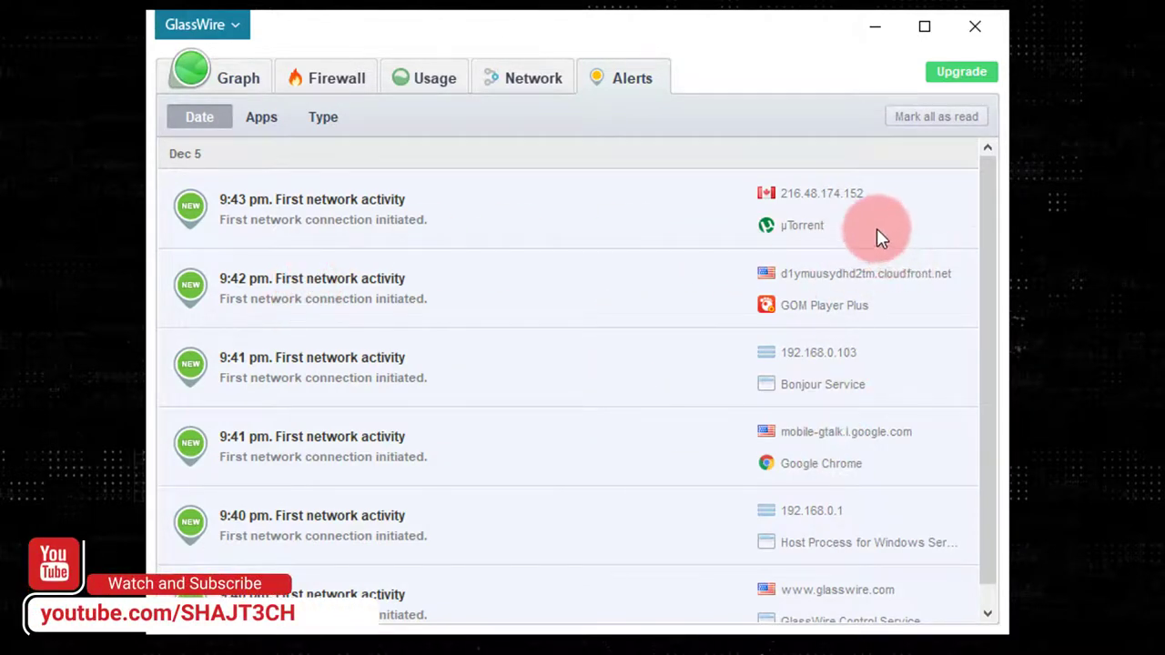
pyautogui.scroll(-1, 874, 301)
pyautogui.scroll(1, 859, 410)
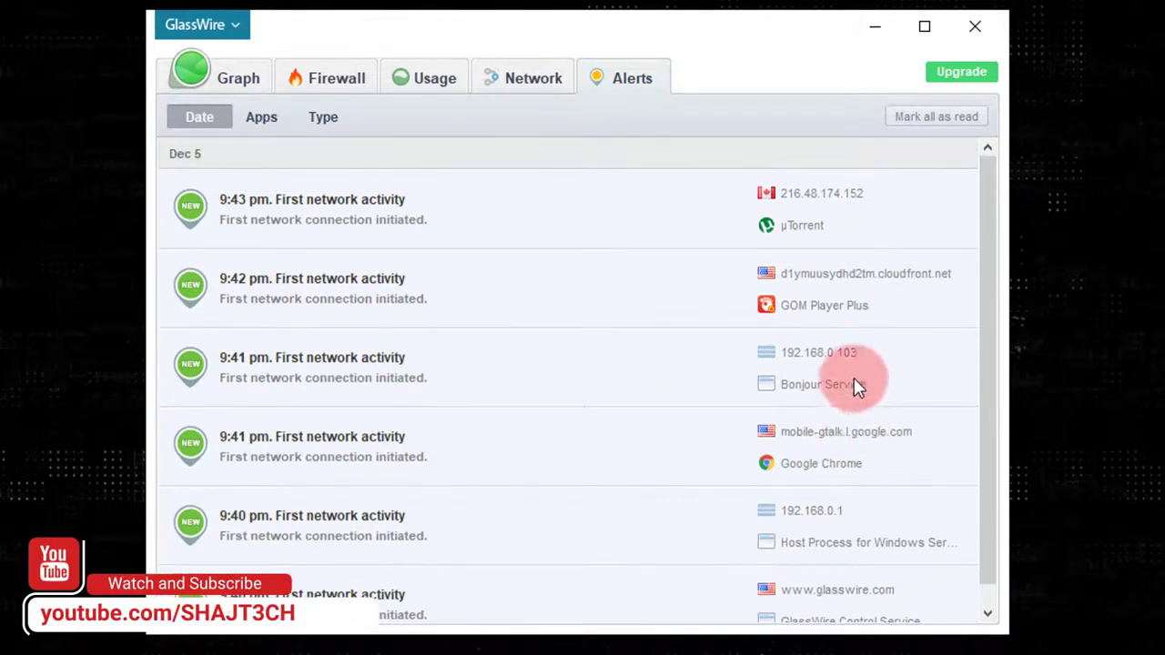
pyautogui.click(433, 80)
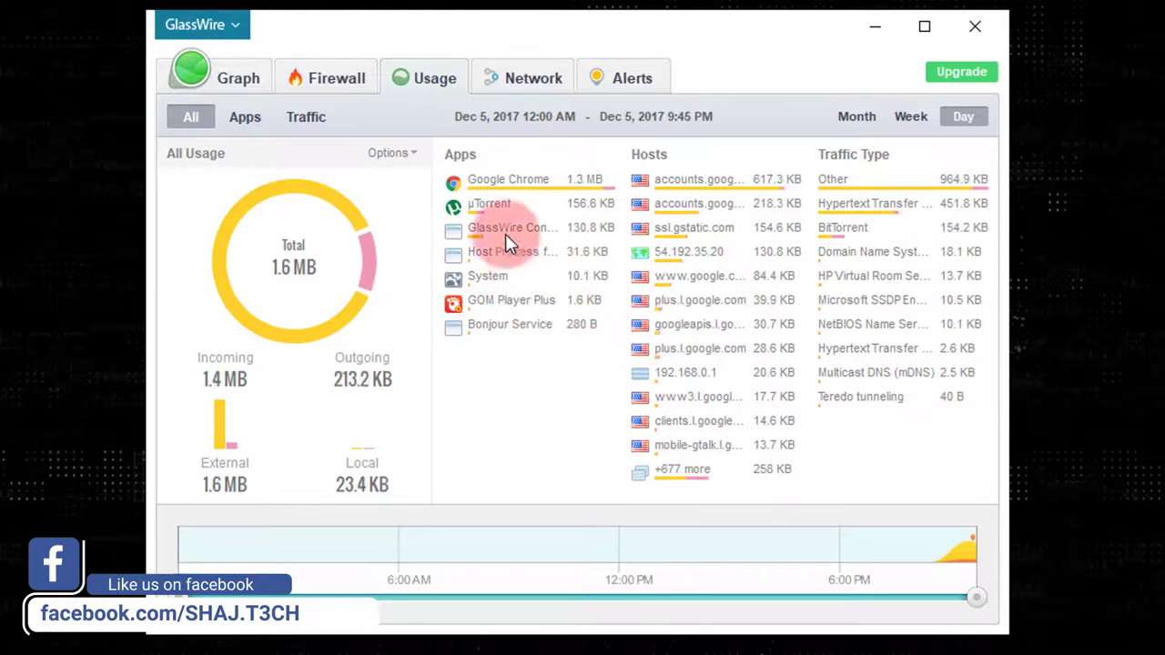
# - Open the GlassWire settings and unlock the security alerts for editing
pyautogui.click(213, 25)
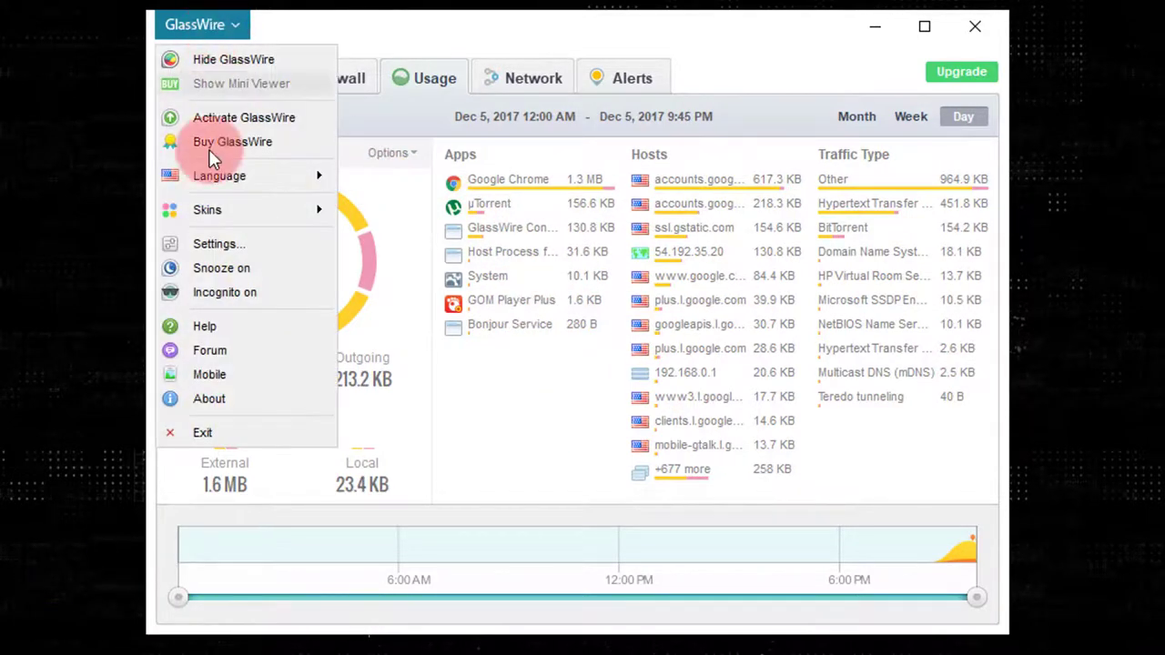
pyautogui.click(209, 247)
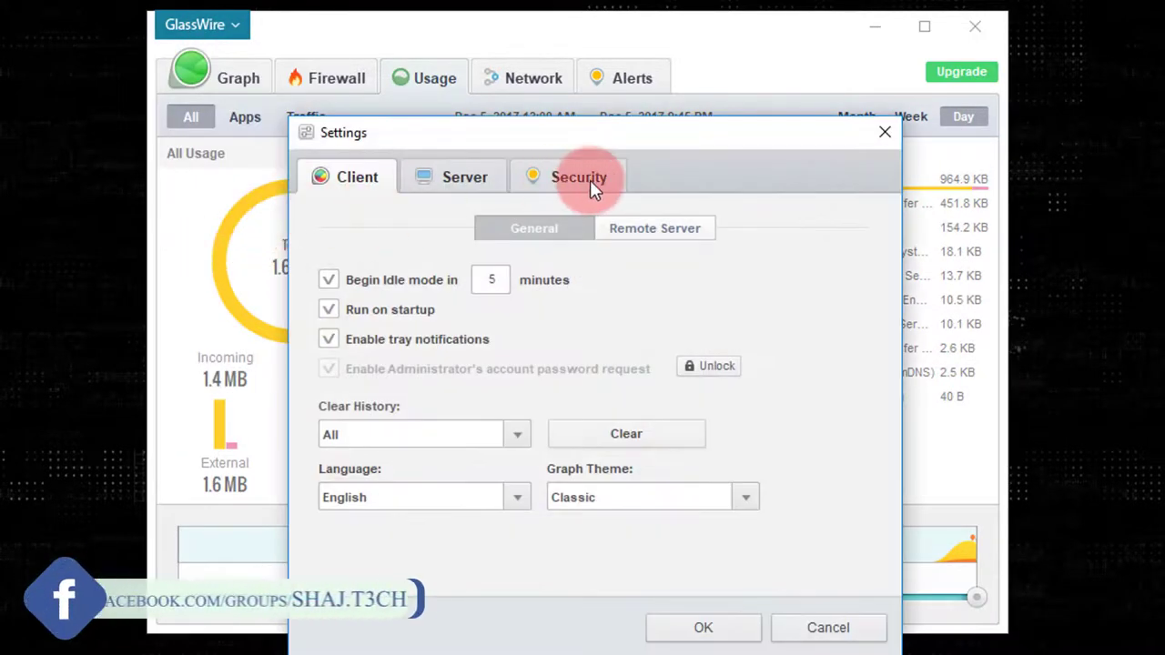
pyautogui.click(574, 178)
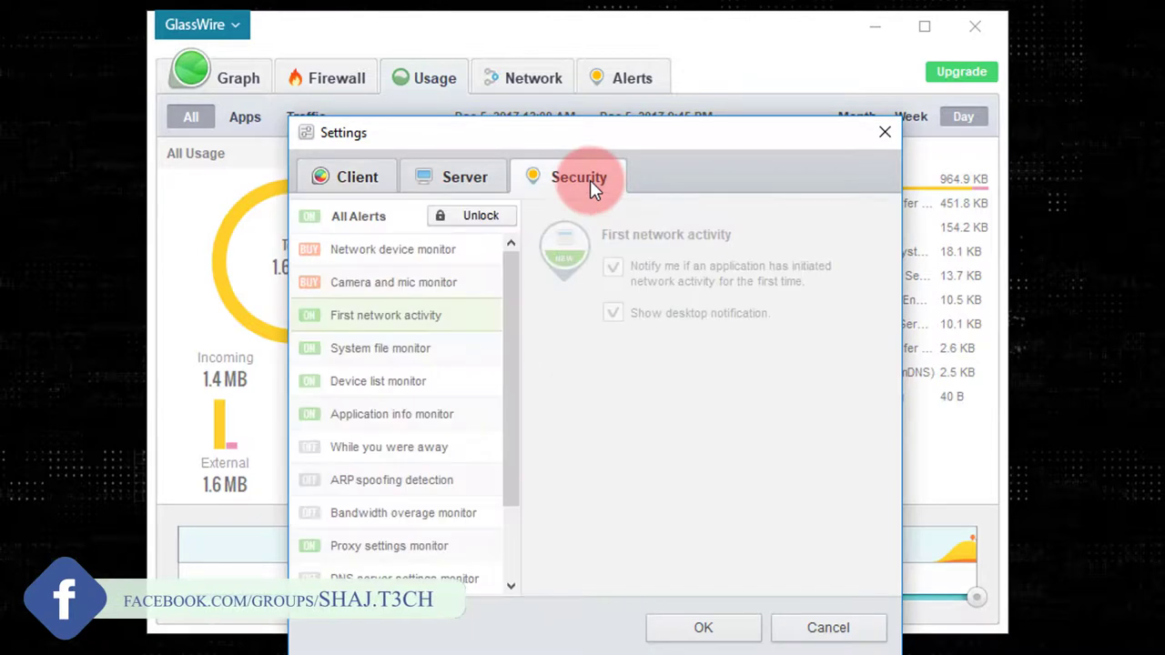
pyautogui.click(470, 217)
# - Enable the Internet access monitor, DNS server settings monitor, ARP spoofing detection and While you were away alerts, and save the settings
pyautogui.scroll(-1, 447, 382)
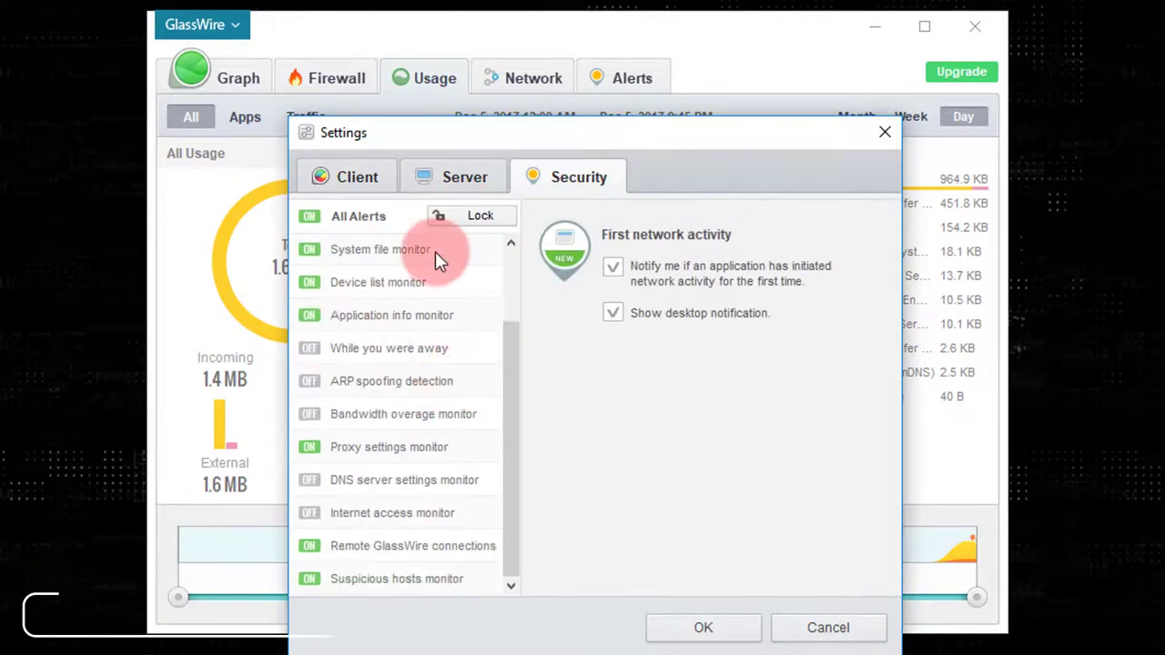
pyautogui.click(310, 516)
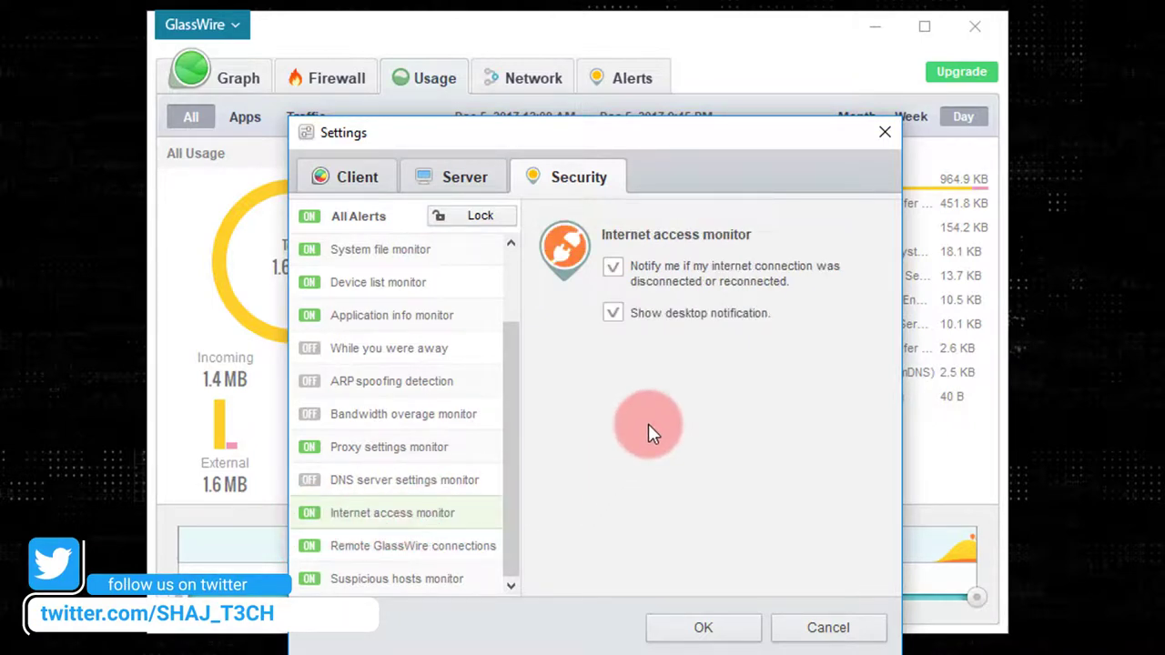
pyautogui.click(308, 481)
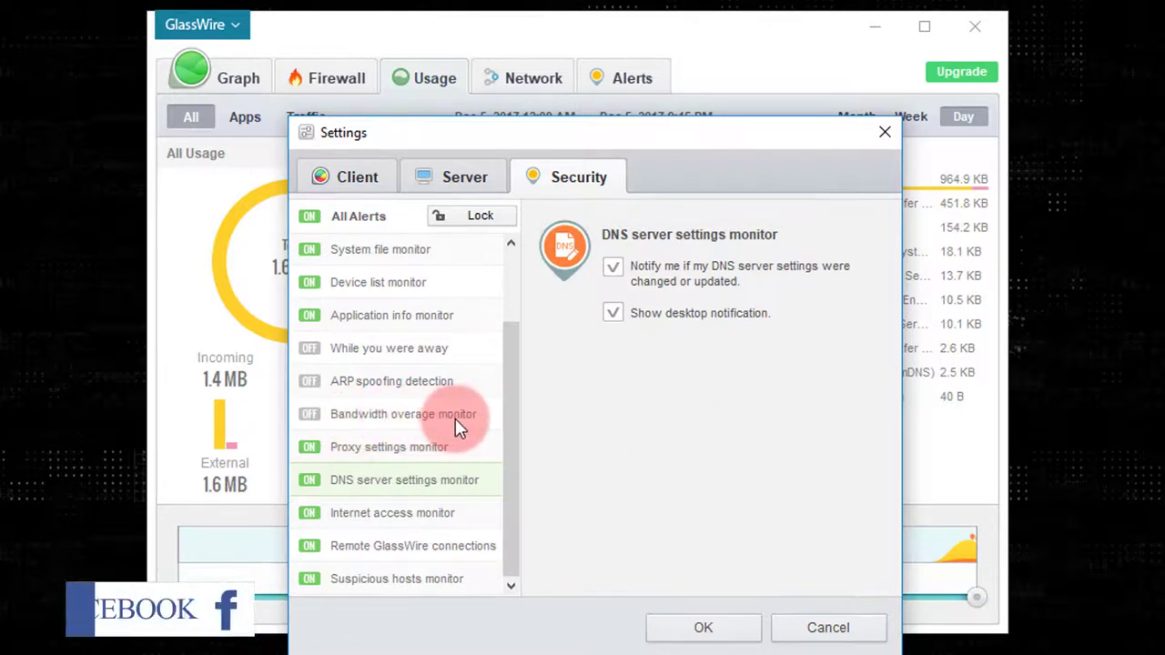
pyautogui.click(309, 382)
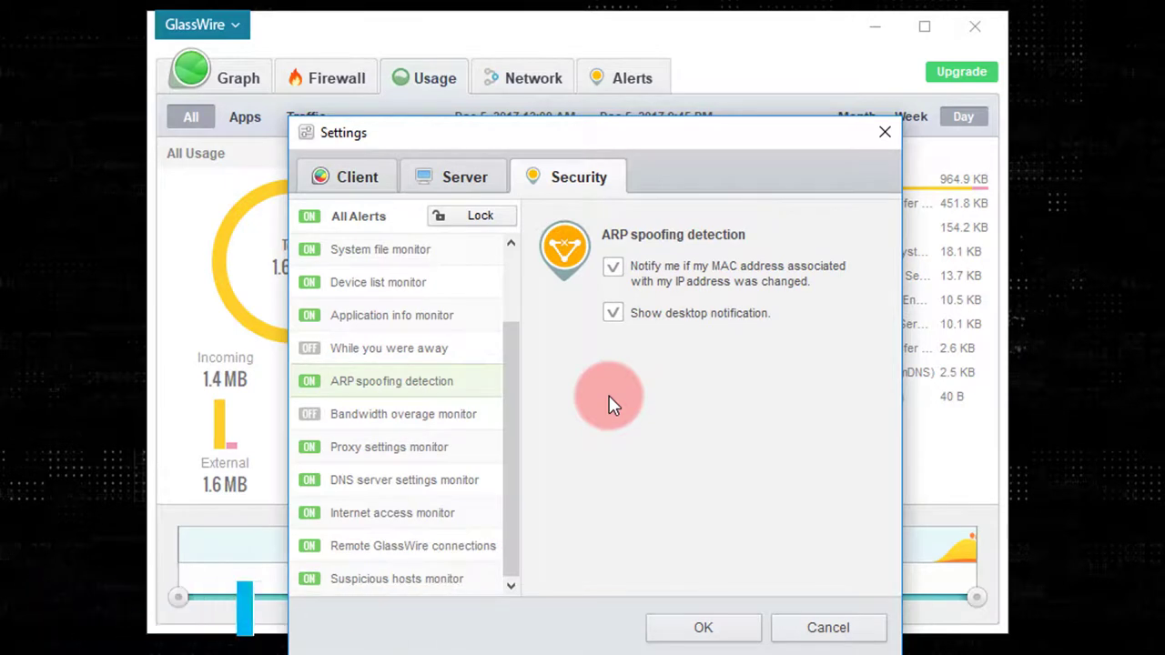
pyautogui.click(361, 352)
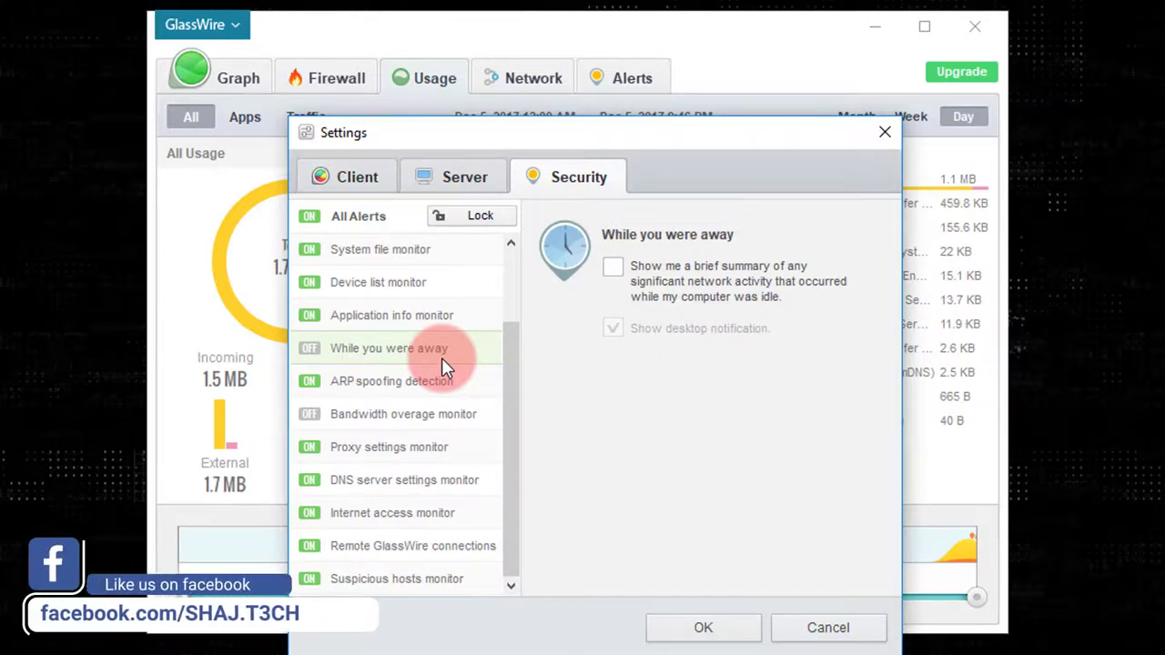
pyautogui.click(308, 351)
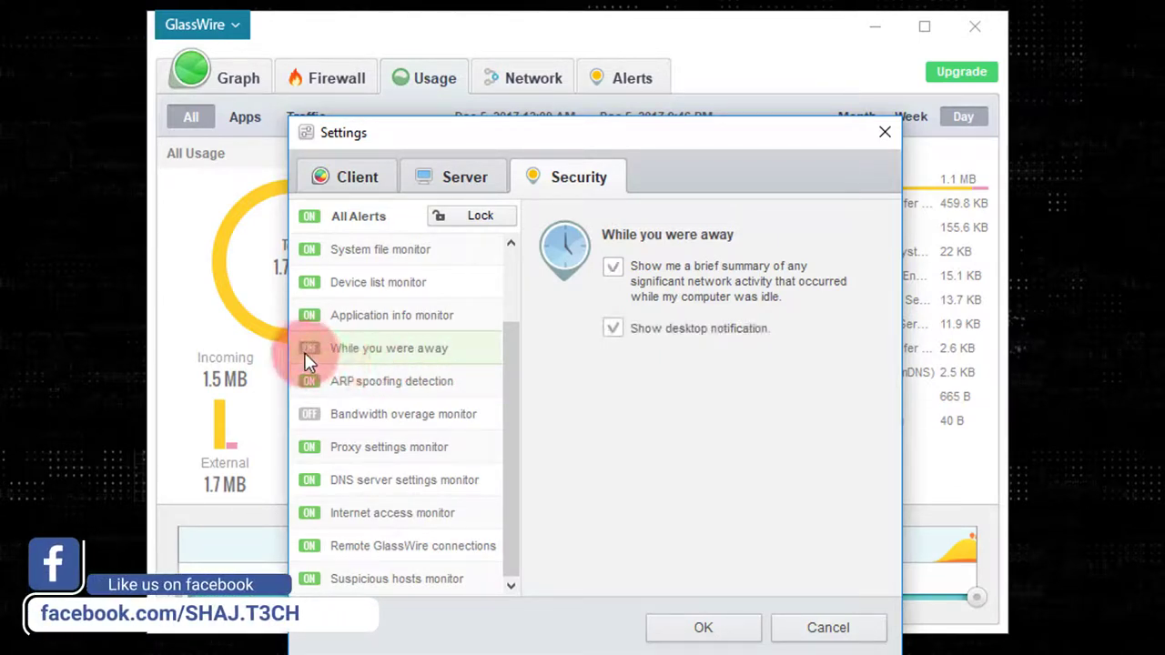
pyautogui.scroll(3, 327, 310)
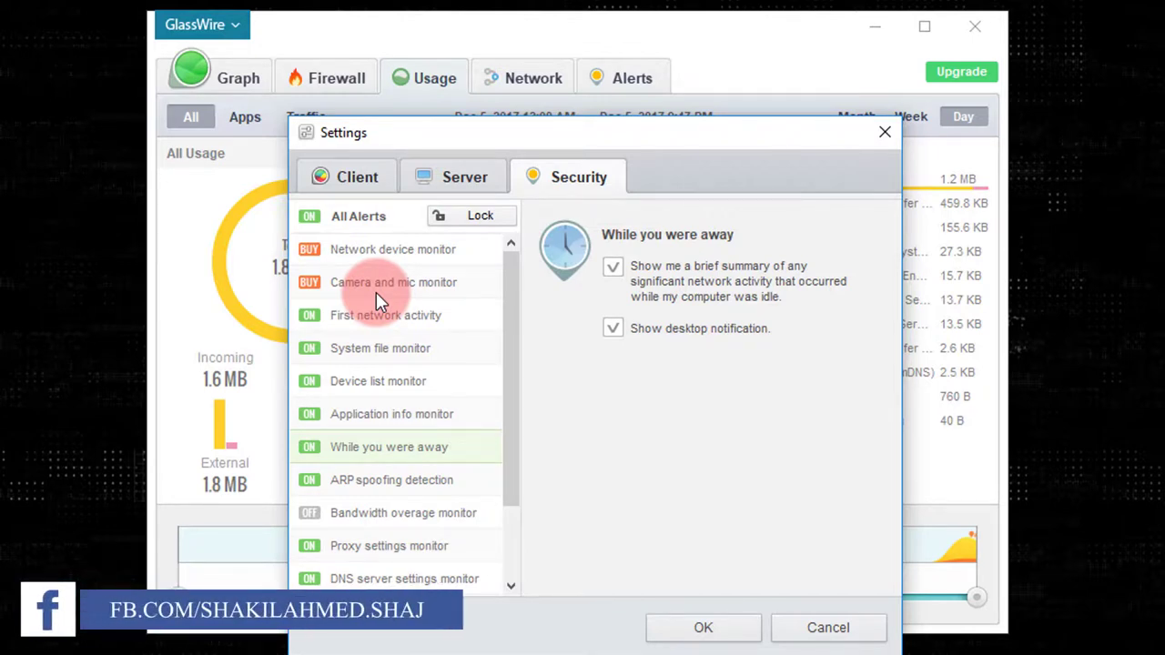
pyautogui.click(703, 629)
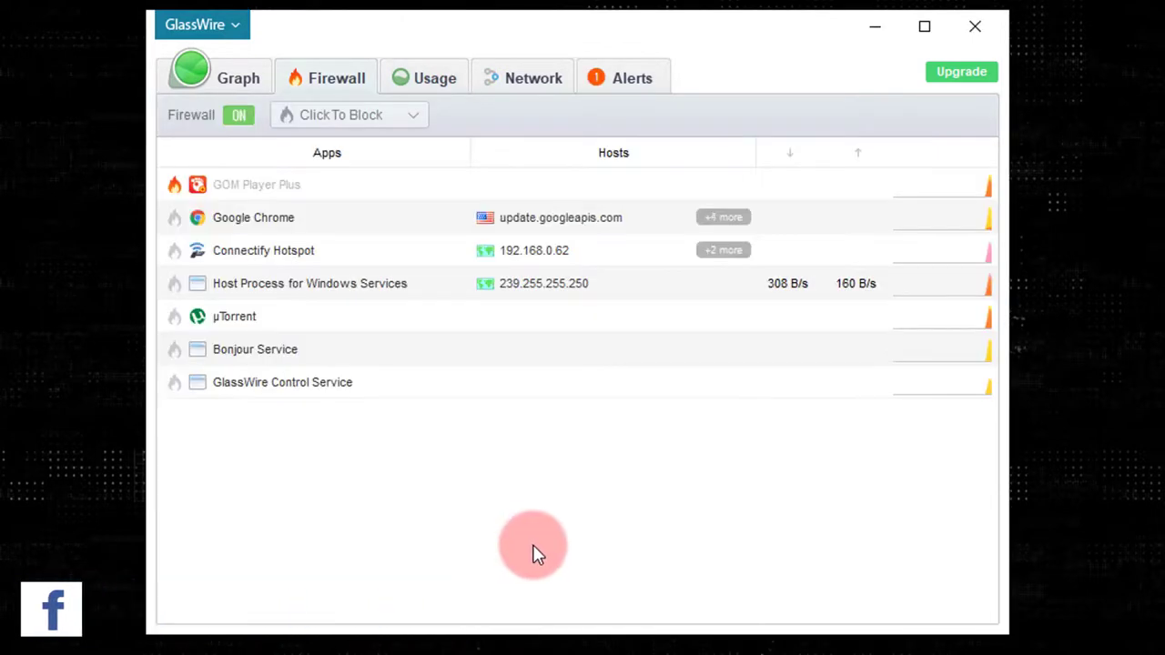